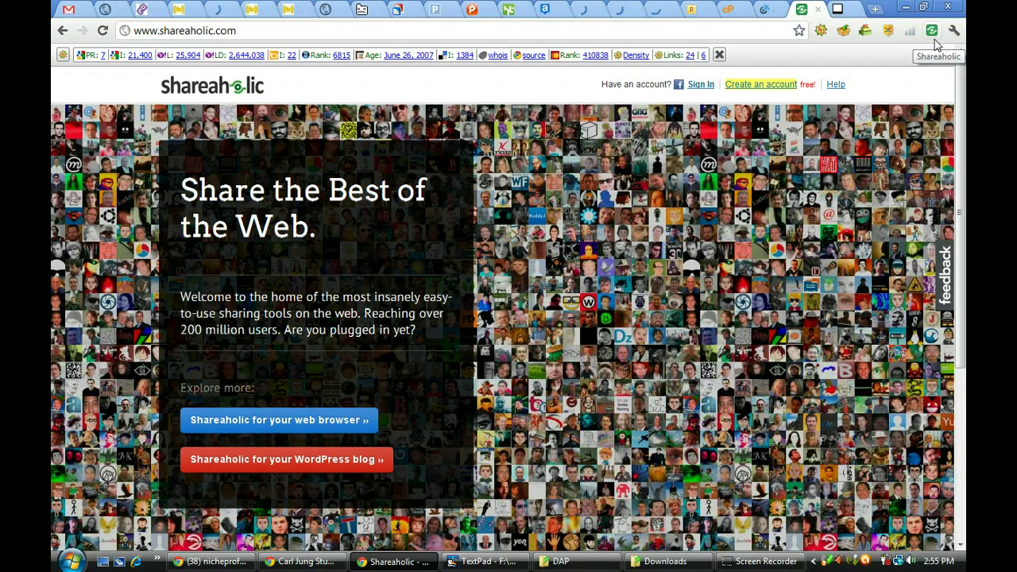
# Sign in to Shareaholic with the Facebook account from the sharing menu's sign-in page.
pyautogui.click(931, 47)
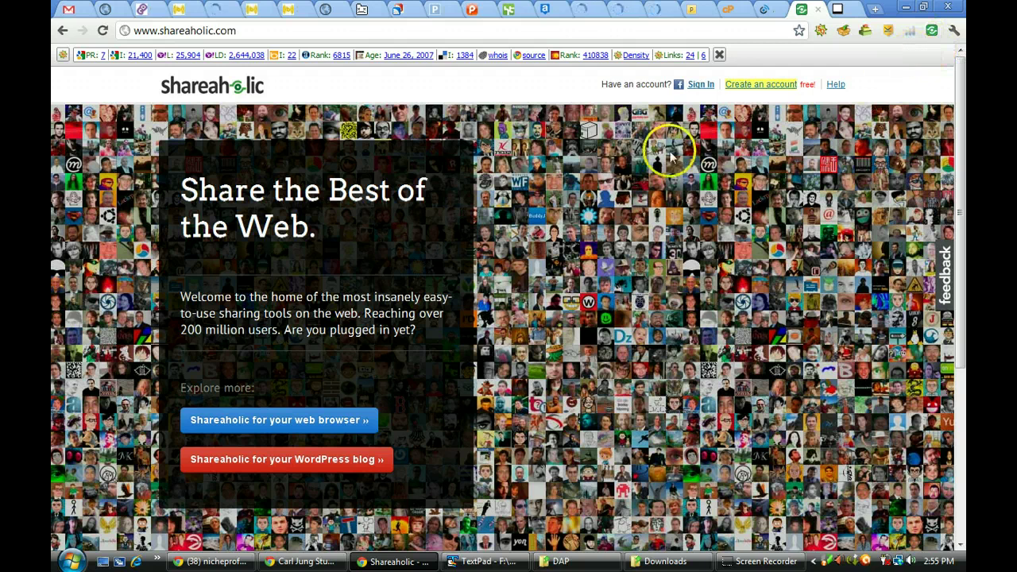
pyautogui.click(699, 85)
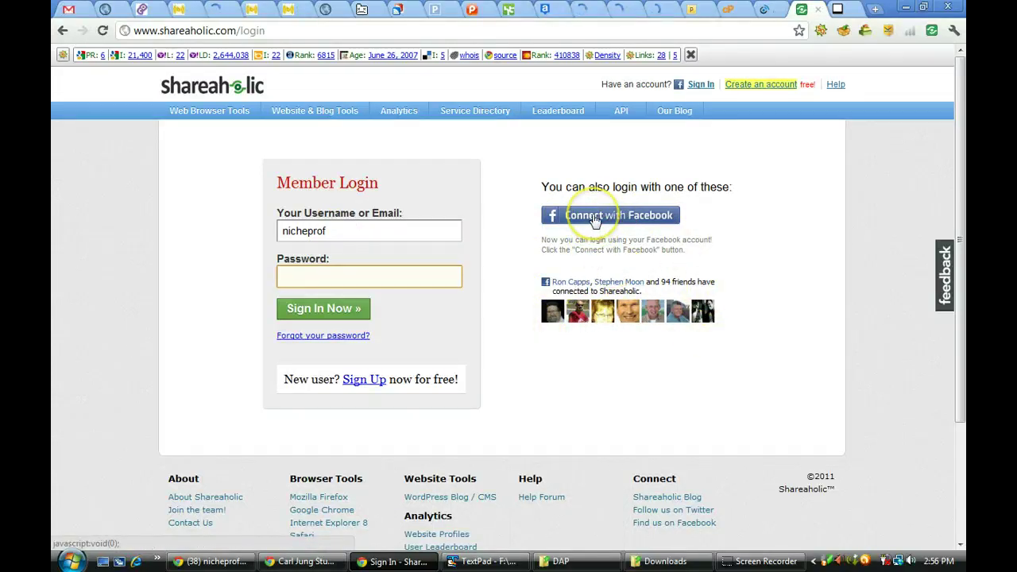
pyautogui.click(595, 220)
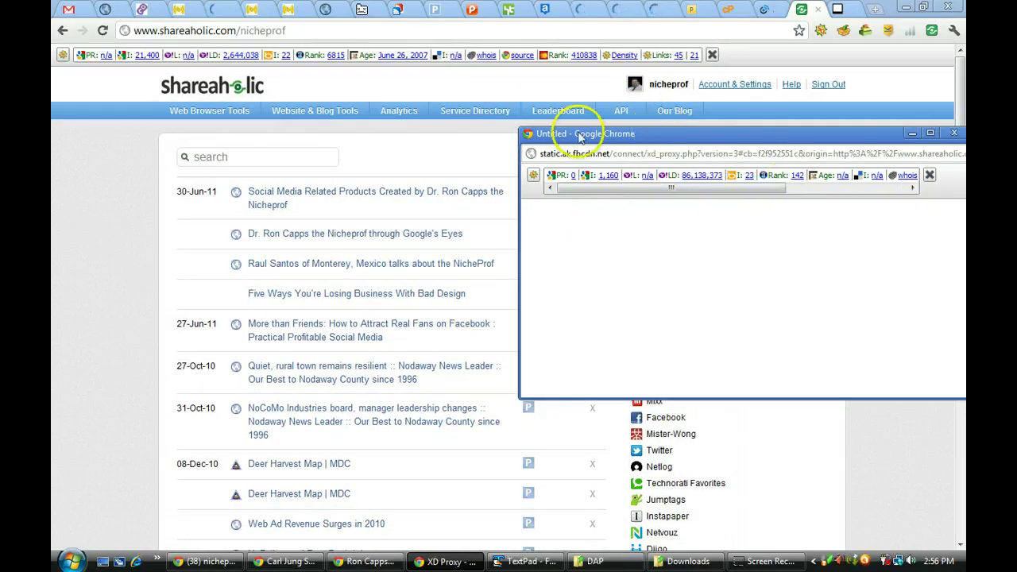
# Close the leftover Facebook login window and open the account's Services settings.
pyautogui.click(955, 133)
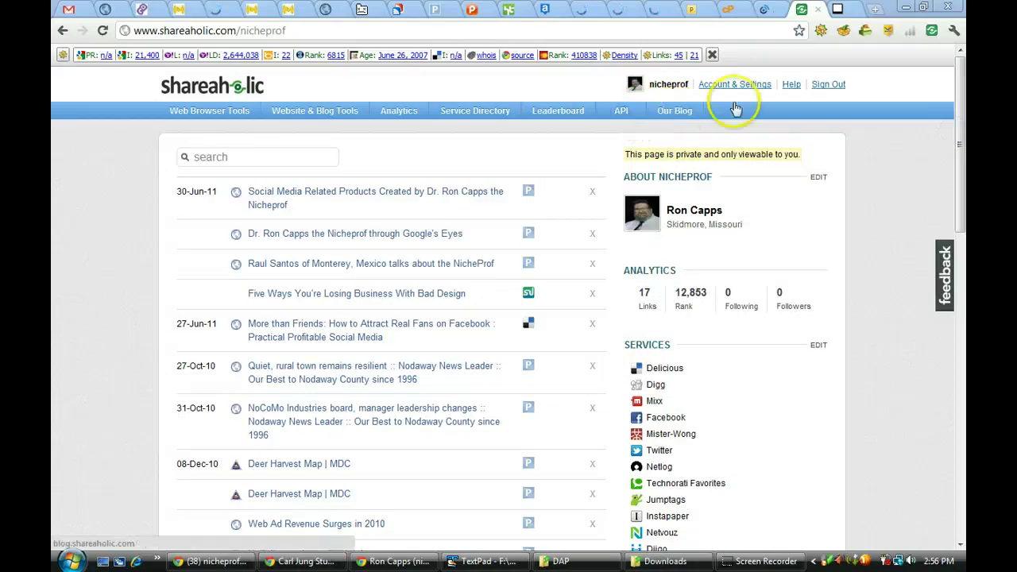
pyautogui.click(728, 84)
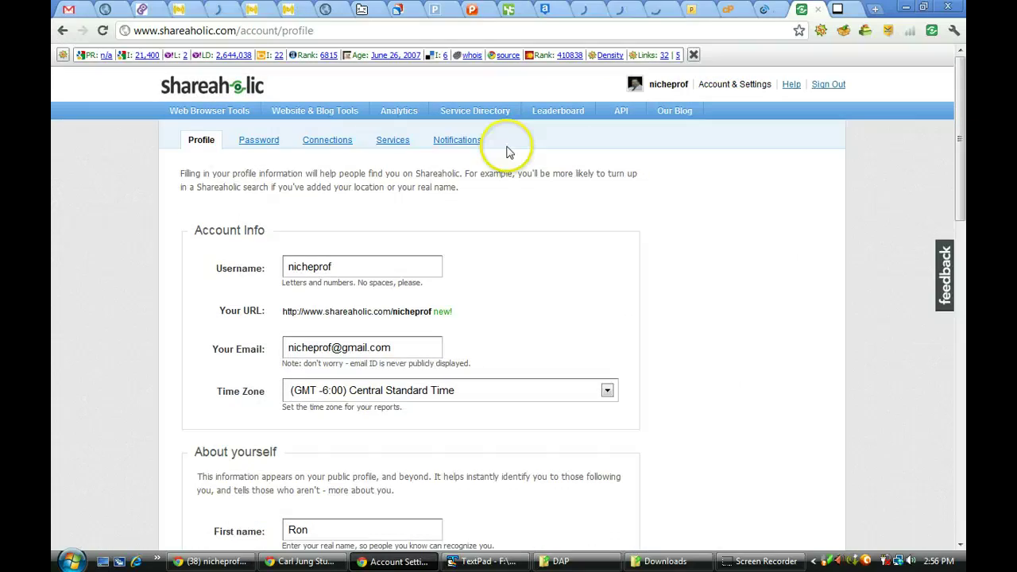
pyautogui.click(392, 141)
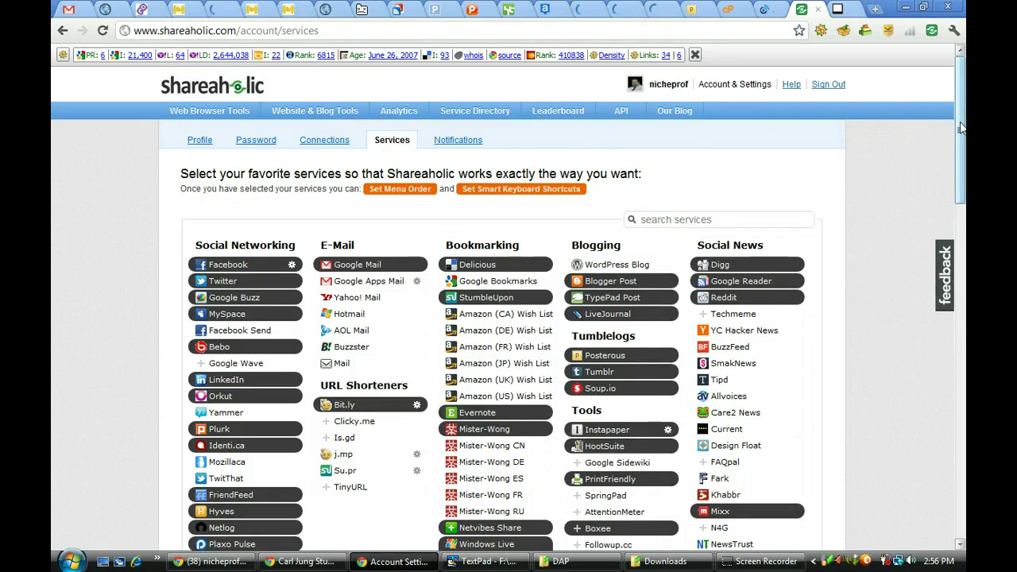
# Scroll through the services grid to review the favorited services by category.
pyautogui.moveTo(960, 128); pyautogui.dragTo(959, 164)
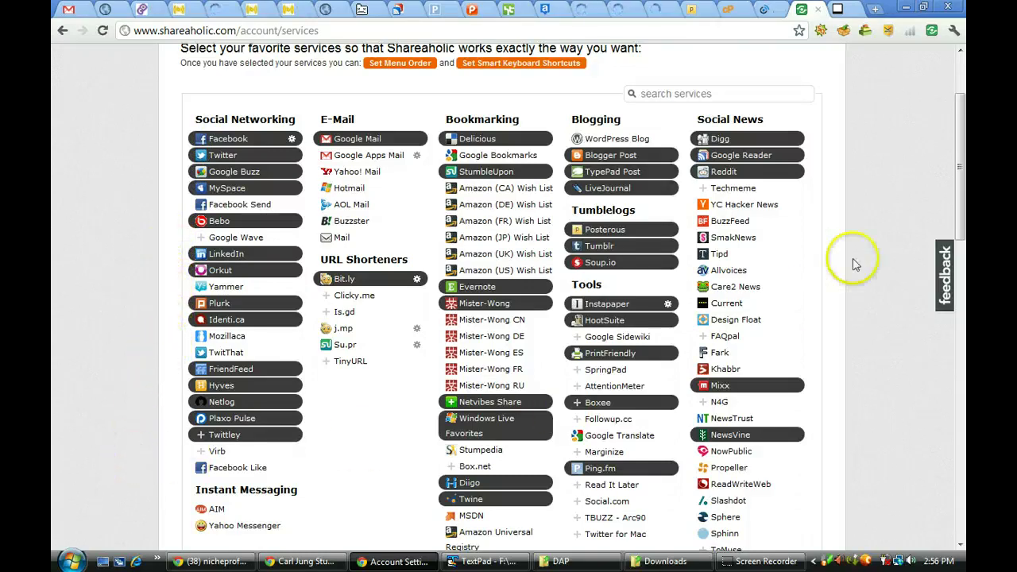
pyautogui.scroll(-3, 944, 205)
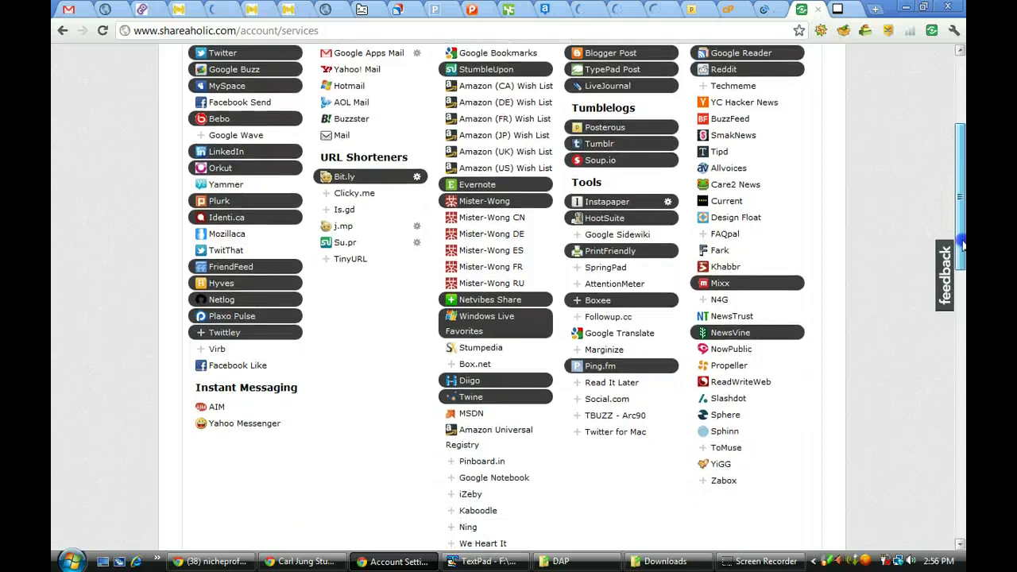
pyautogui.scroll(3, 944, 205)
pyautogui.scroll(1, 908, 170)
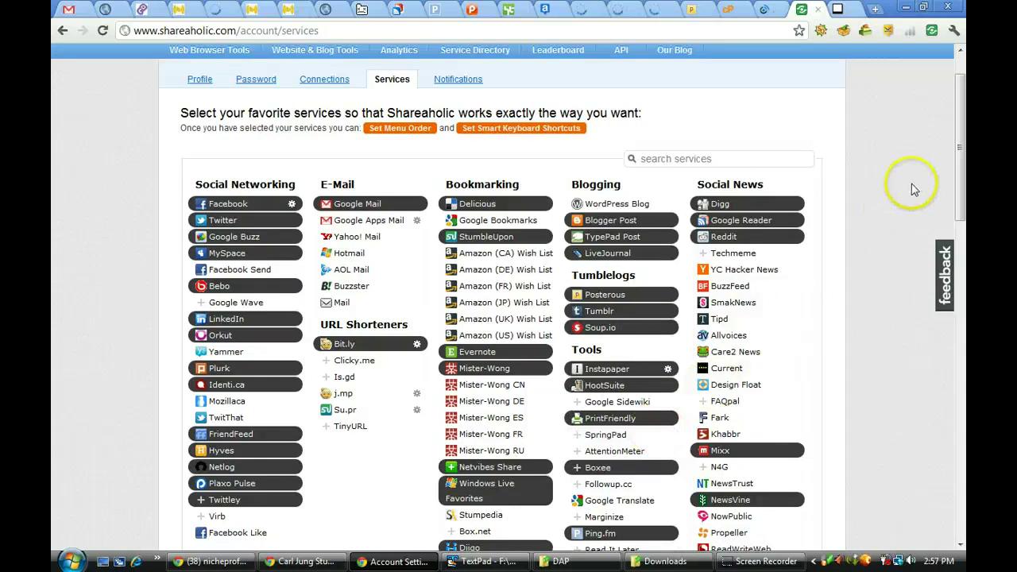
pyautogui.moveTo(960, 167); pyautogui.dragTo(962, 200)
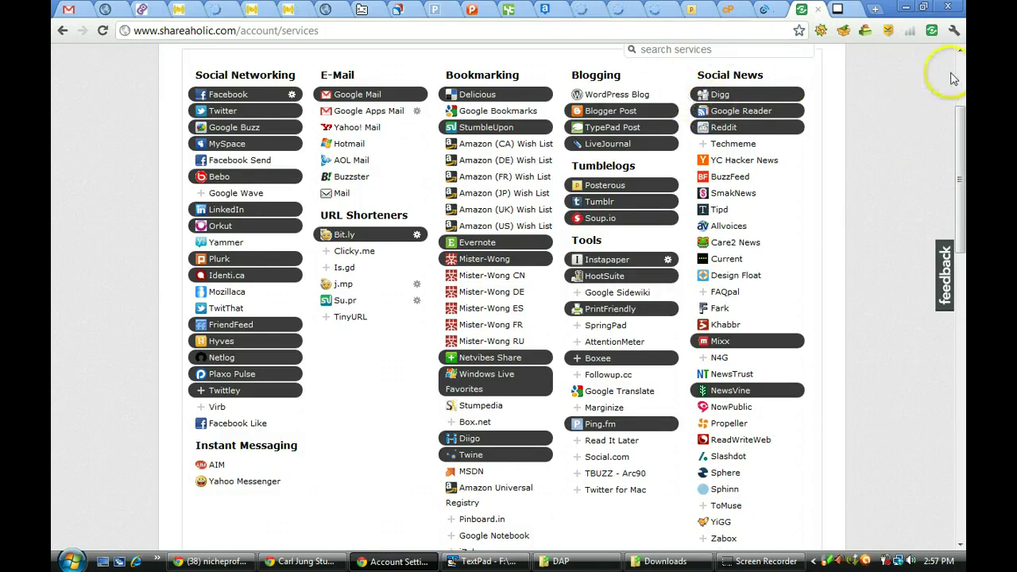
pyautogui.moveTo(962, 132); pyautogui.dragTo(958, 93)
pyautogui.click(901, 93)
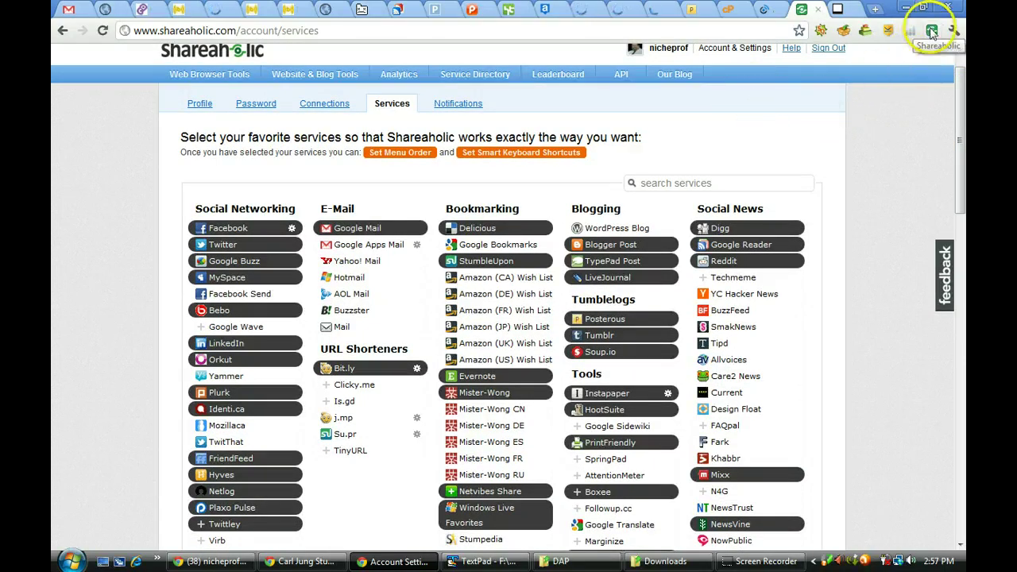
pyautogui.click(932, 31)
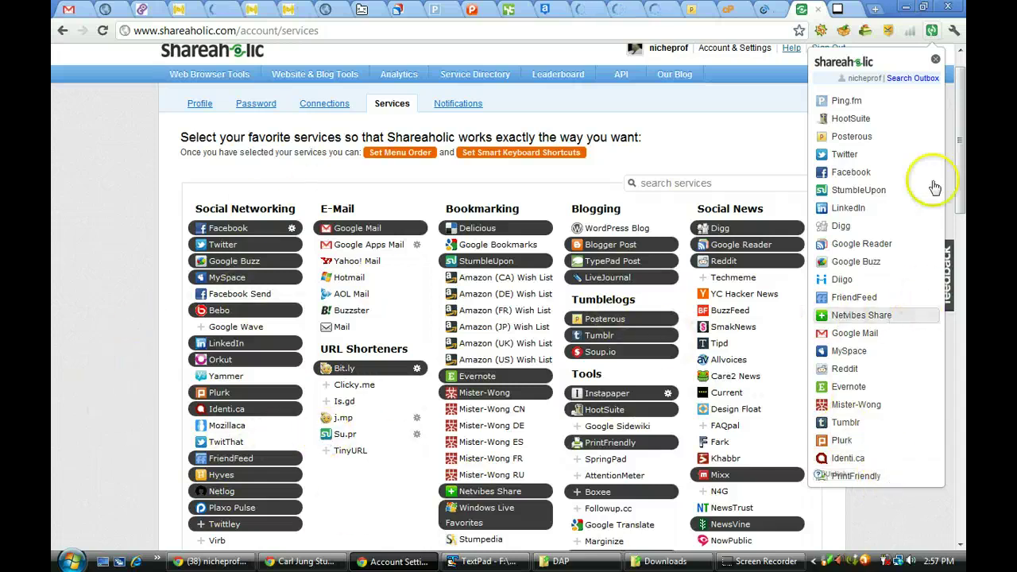
pyautogui.click(761, 121)
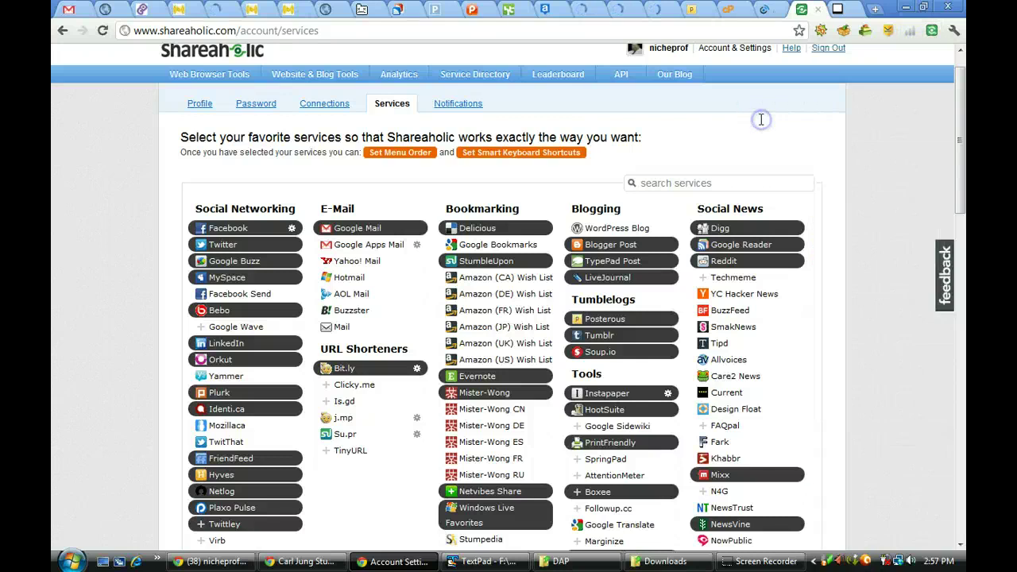
# On the menu-order page, move Plurk below Identi.ca.
pyautogui.click(397, 156)
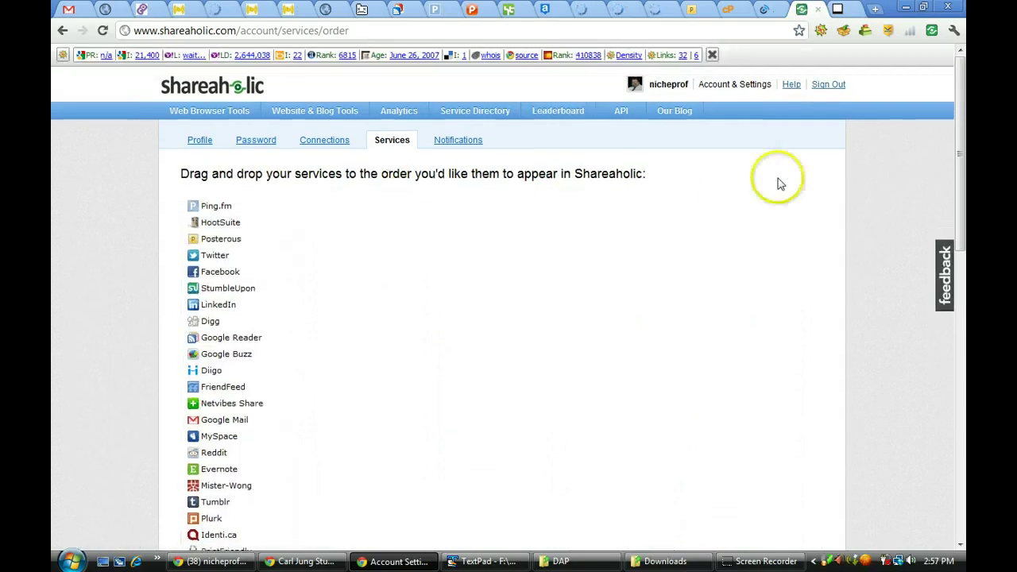
pyautogui.moveTo(959, 109); pyautogui.dragTo(960, 160)
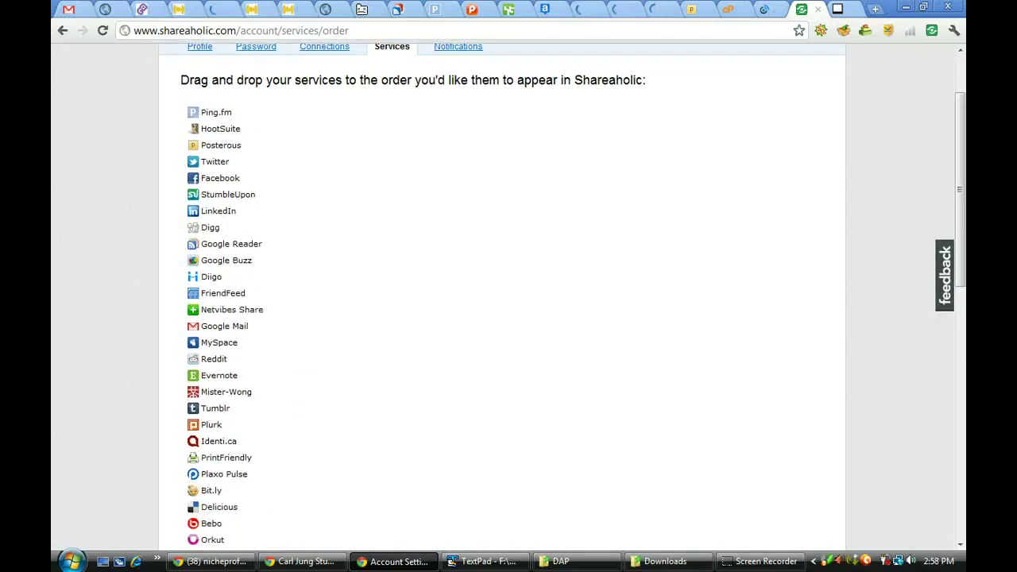
pyautogui.moveTo(231, 424); pyautogui.dragTo(210, 423)
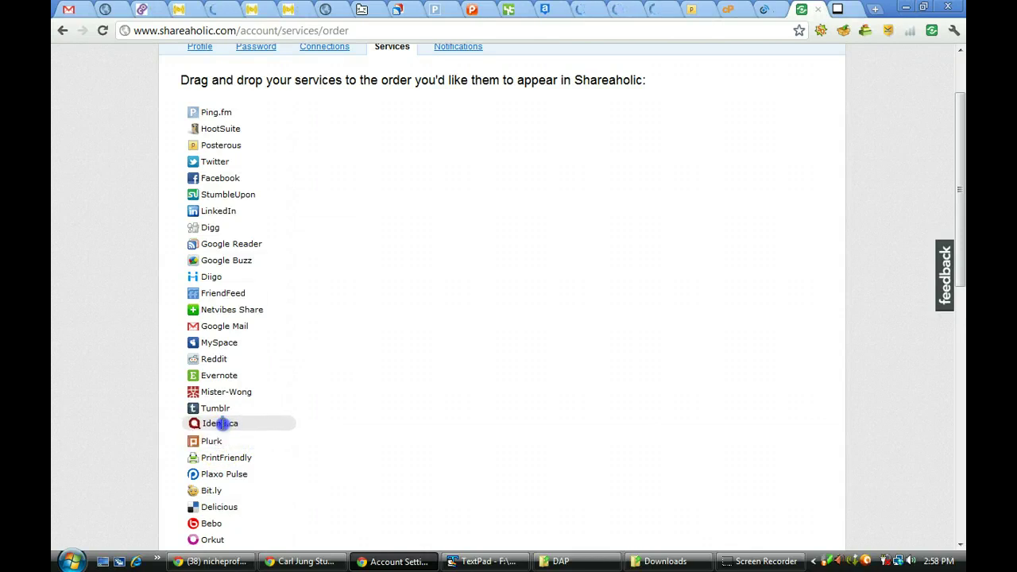
# Put Ping.fm, HootSuite, Posterous and Twitter at the top and save the order.
pyautogui.click(220, 116)
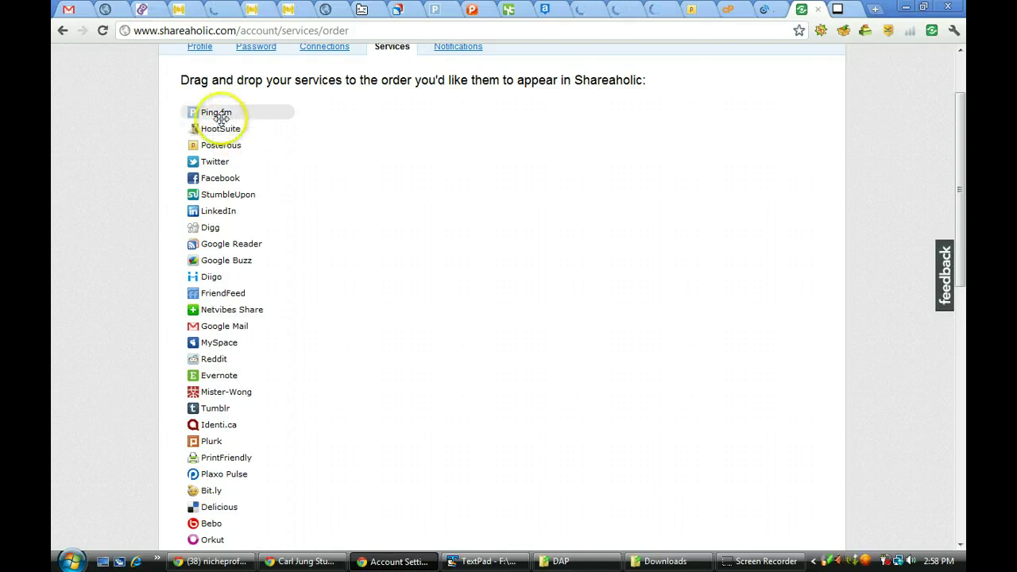
pyautogui.click(224, 146)
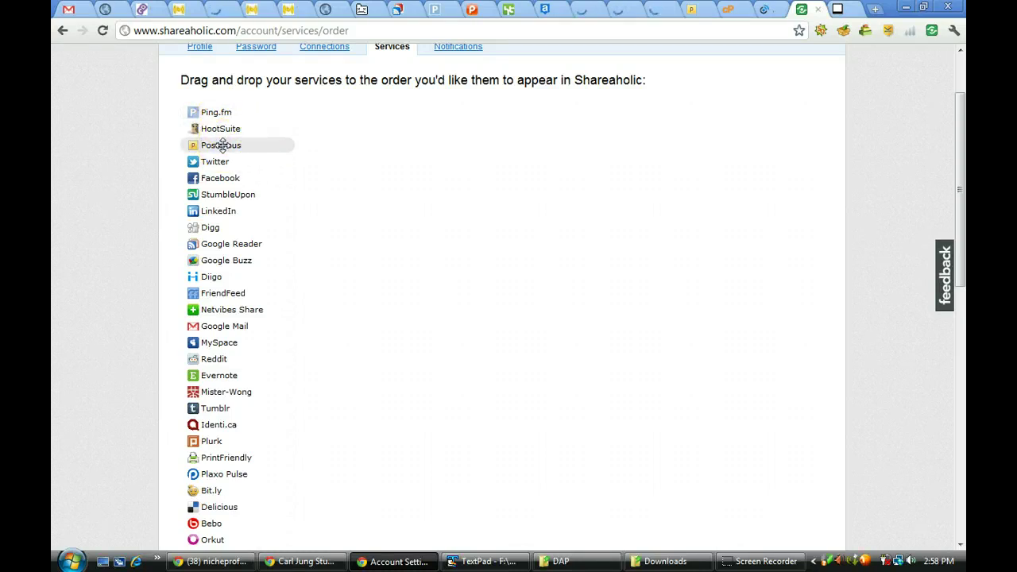
pyautogui.click(226, 164)
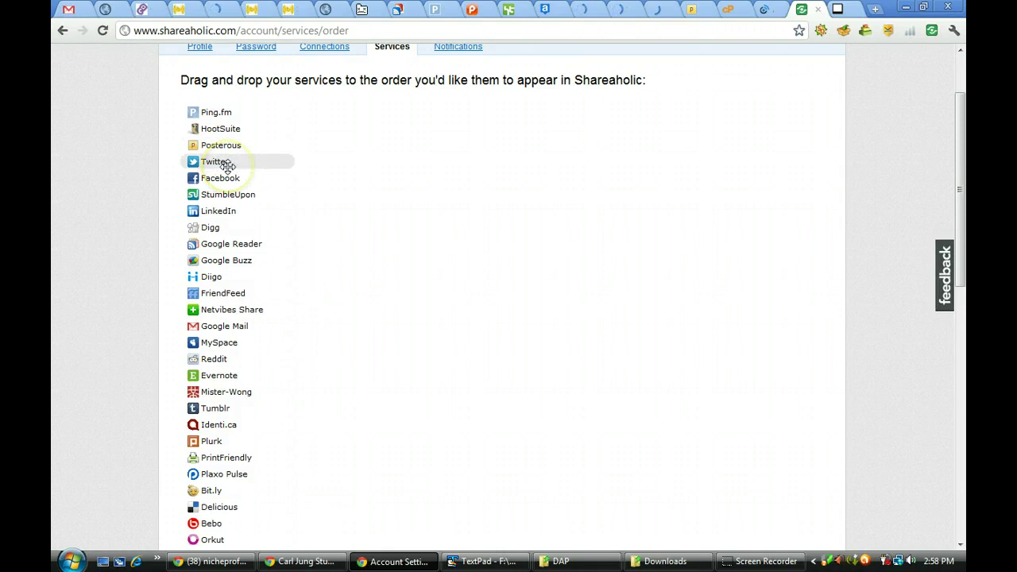
pyautogui.click(228, 173)
pyautogui.click(227, 176)
pyautogui.click(234, 197)
pyautogui.click(227, 210)
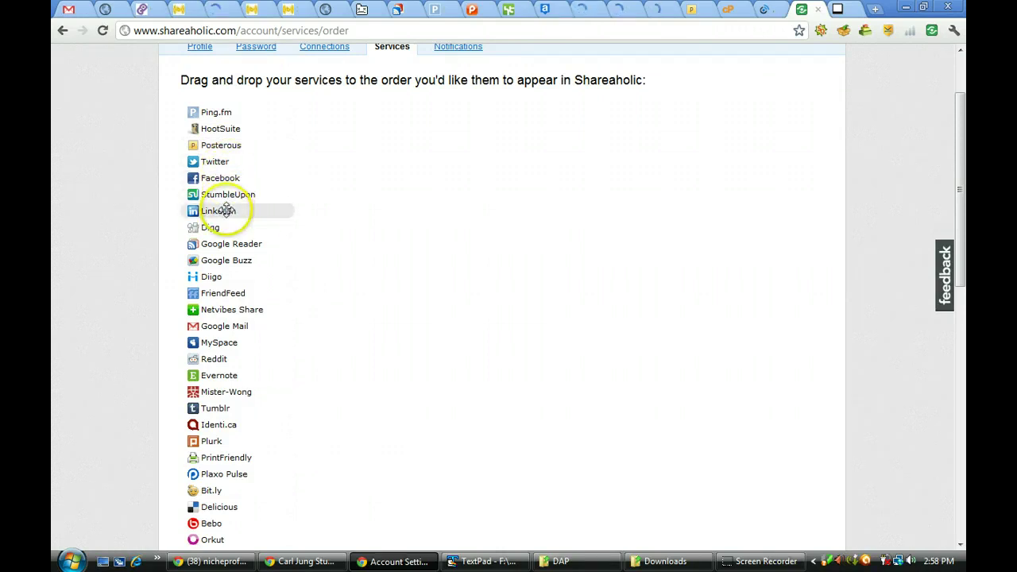
pyautogui.click(222, 227)
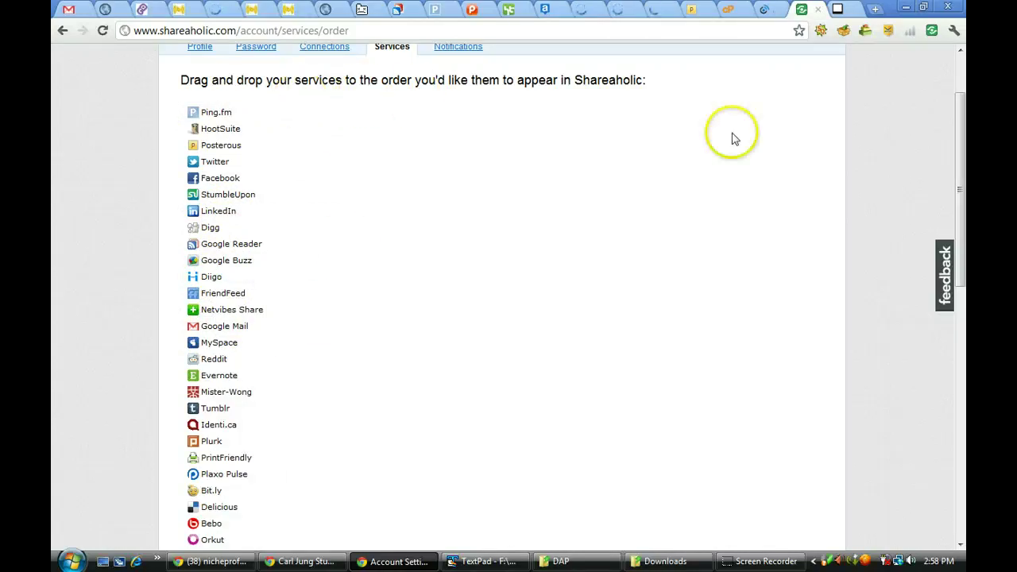
pyautogui.moveTo(960, 173); pyautogui.dragTo(959, 393)
pyautogui.click(208, 358)
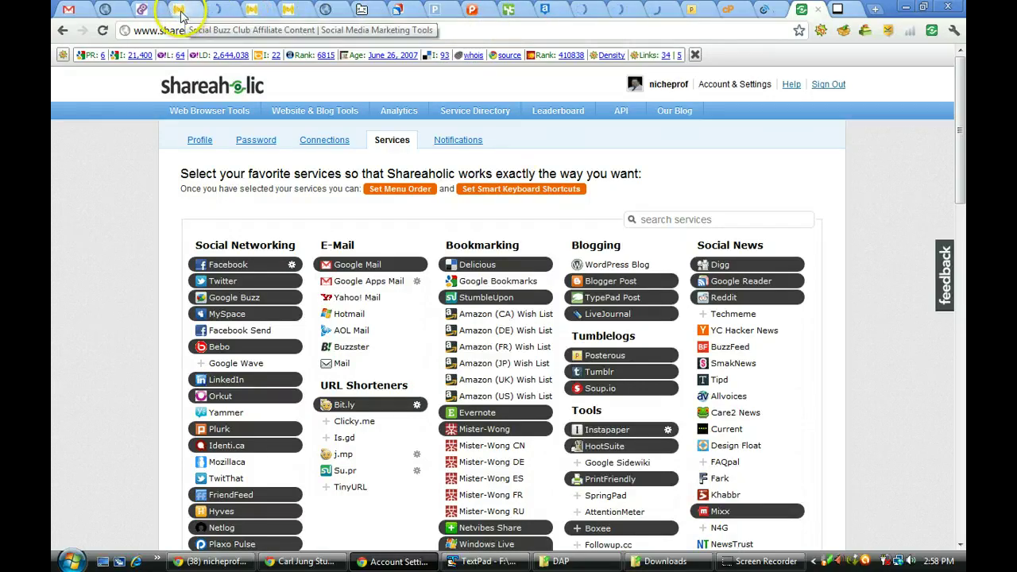
# On the Cinch Toolbox page, dismiss the plug-in crash notice and share the page via Ping.fm.
pyautogui.click(147, 12)
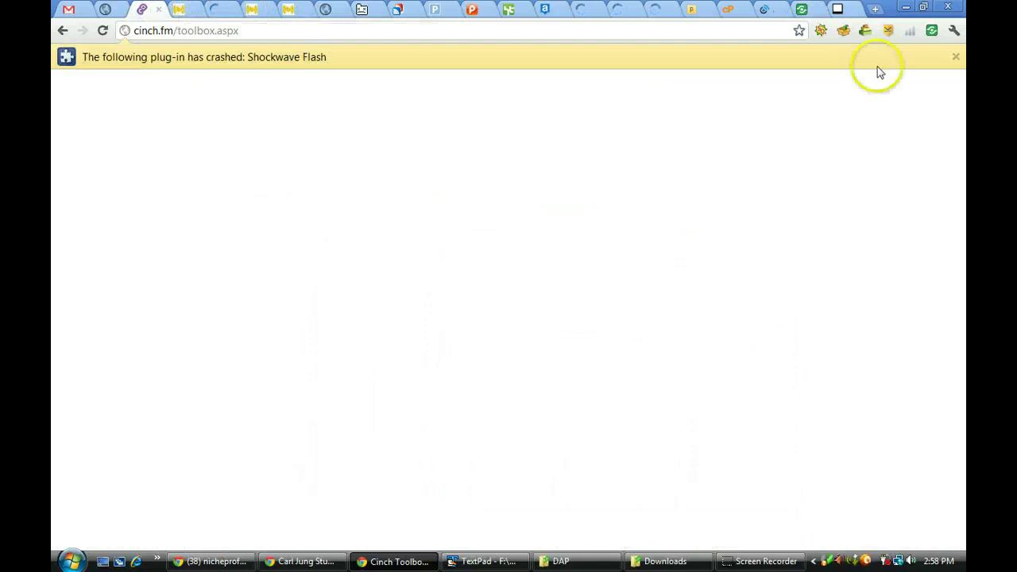
pyautogui.click(956, 57)
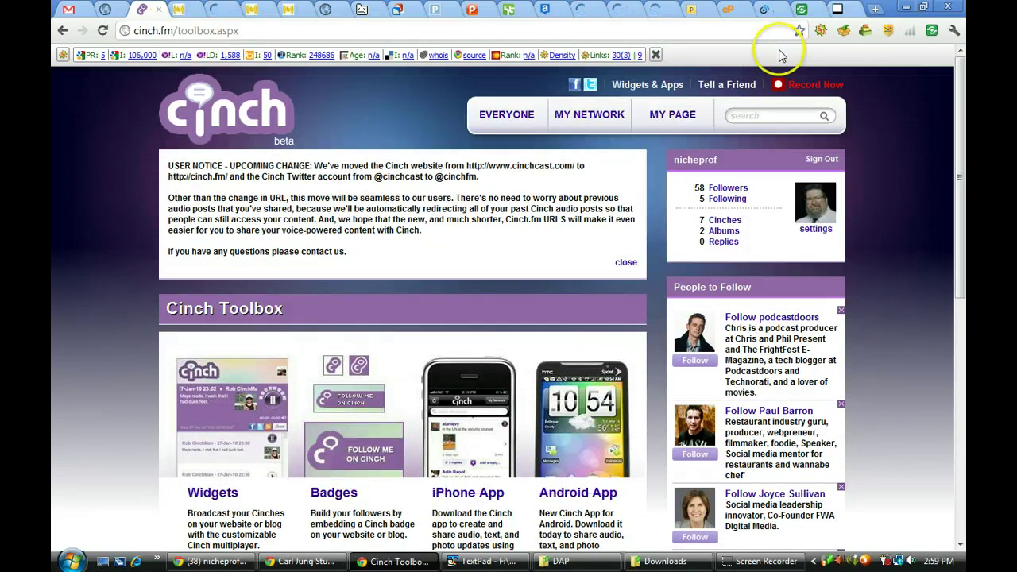
pyautogui.click(934, 34)
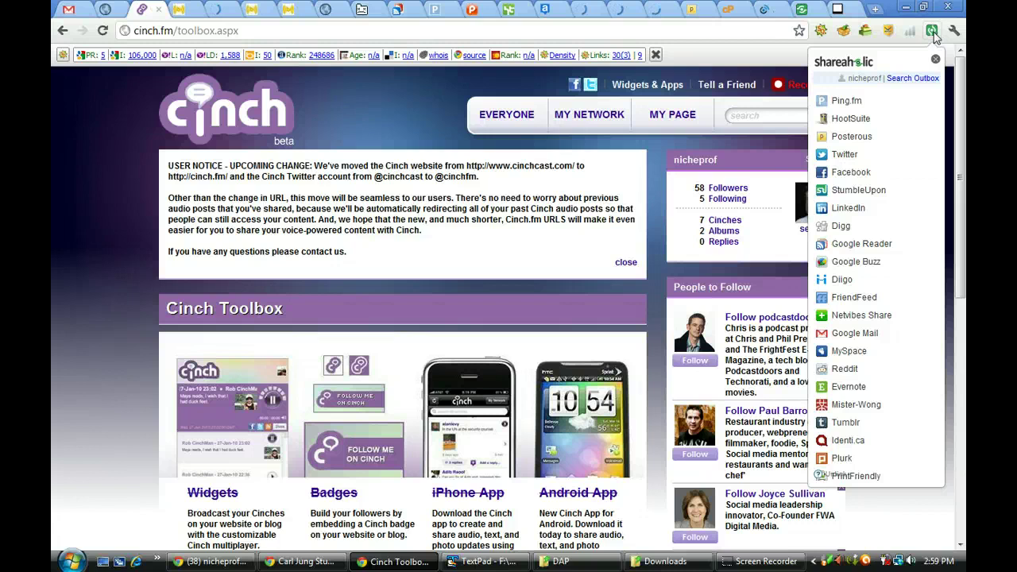
pyautogui.click(847, 103)
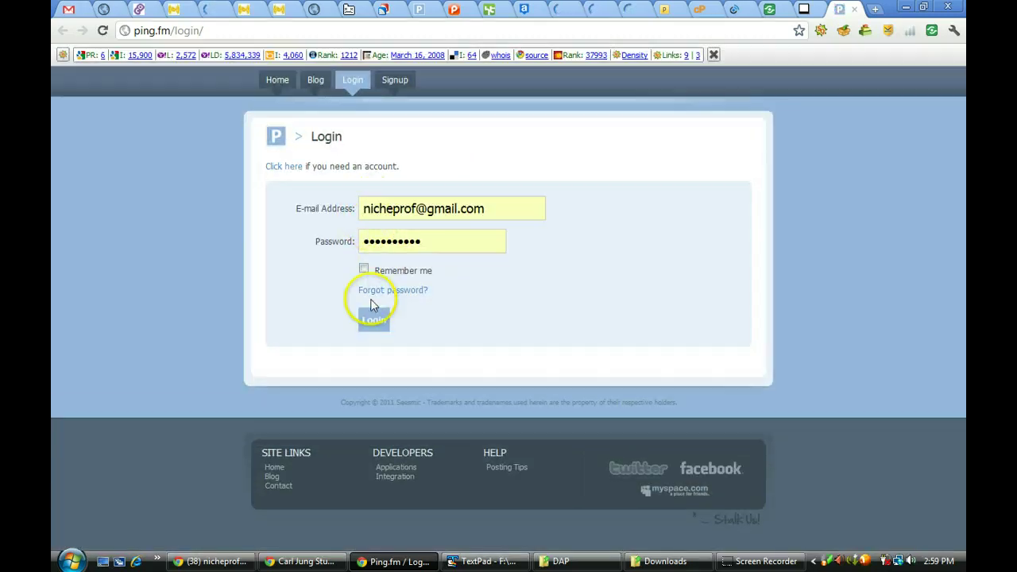
# Log in to Ping.fm and post the link titled 'Cinch Toolbox at its new location of cinch.fm'.
pyautogui.click(374, 321)
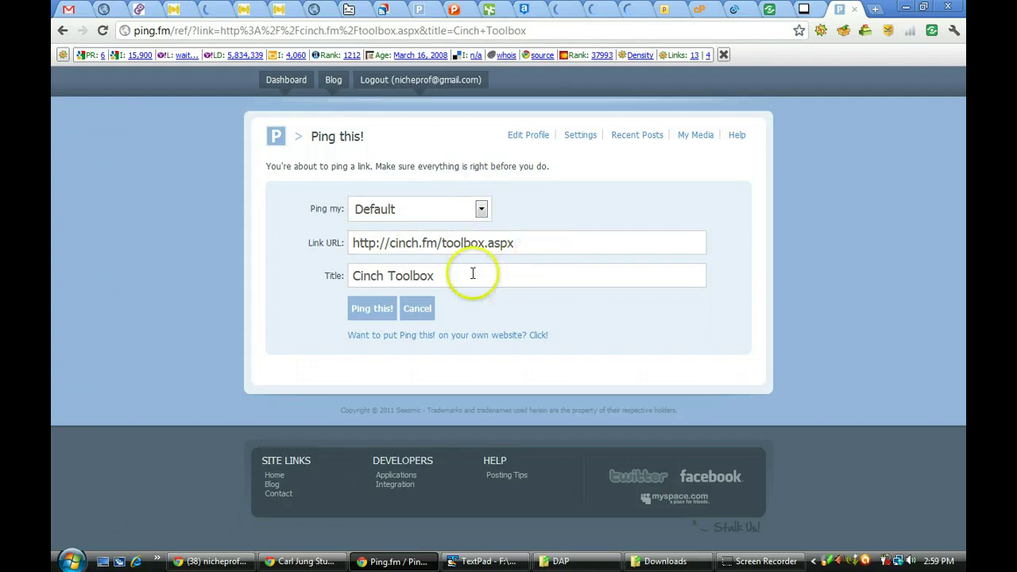
pyautogui.click(445, 276)
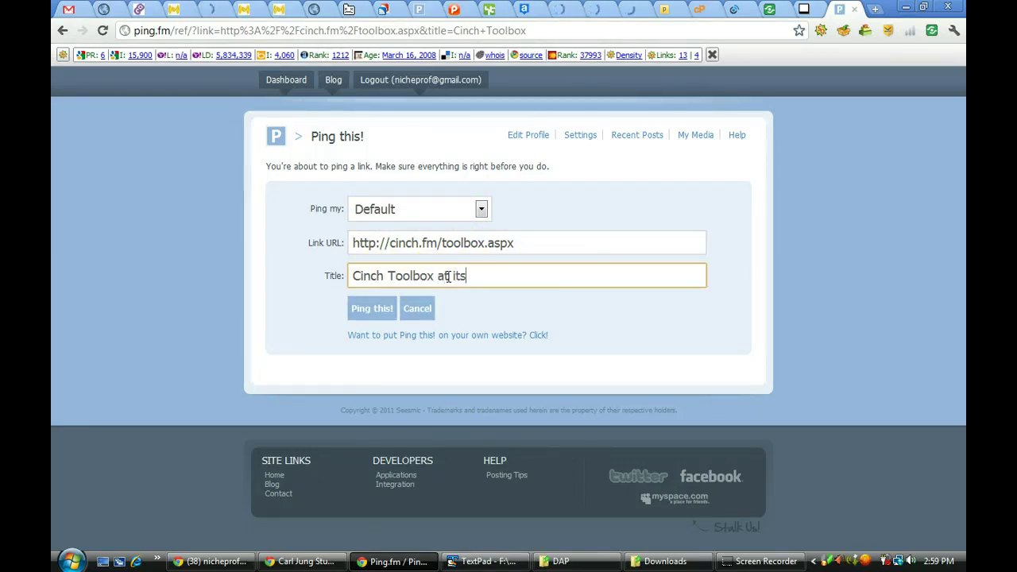
pyautogui.write('at its new location')
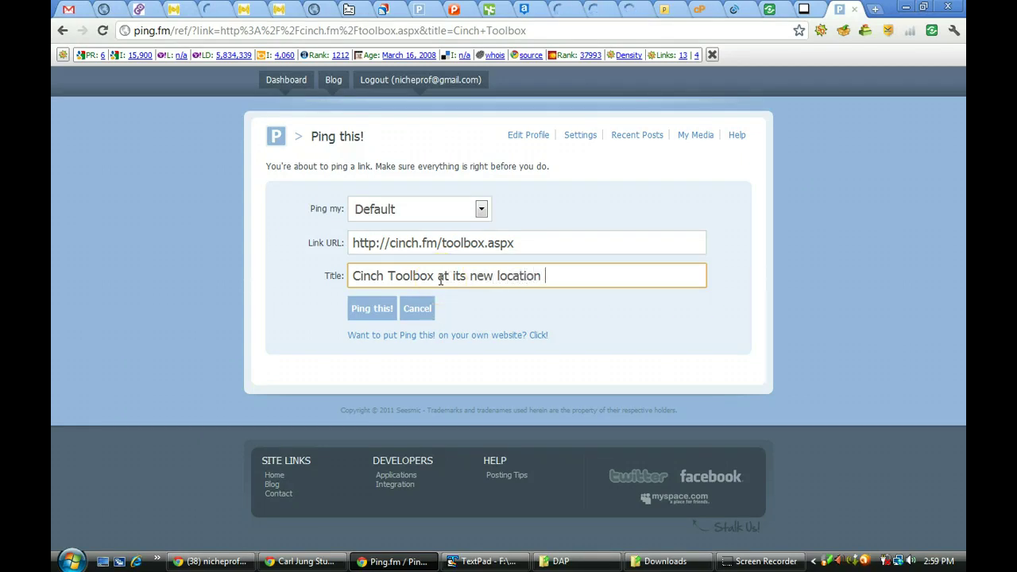
pyautogui.write(' of cin')
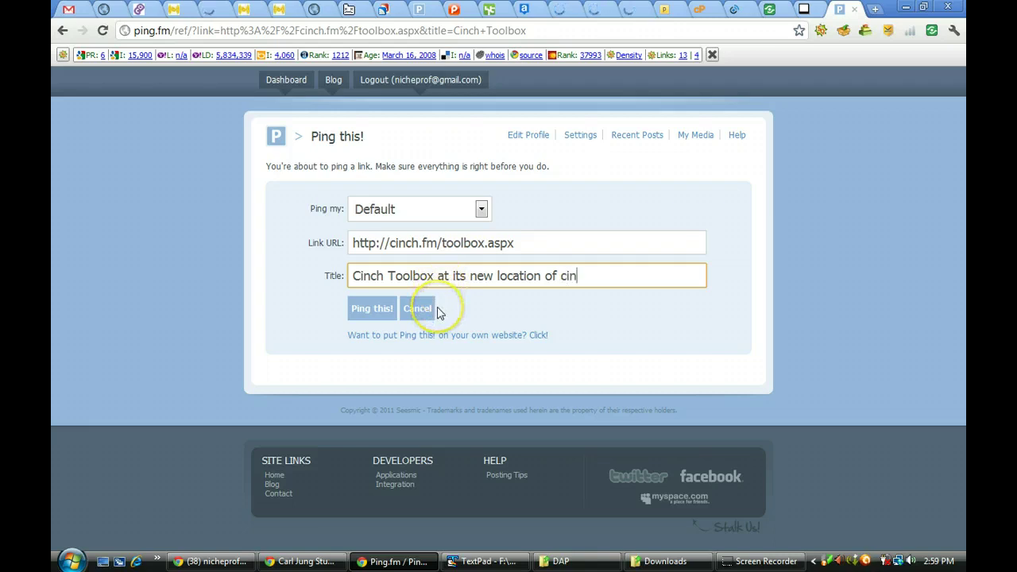
pyautogui.write('ch.')
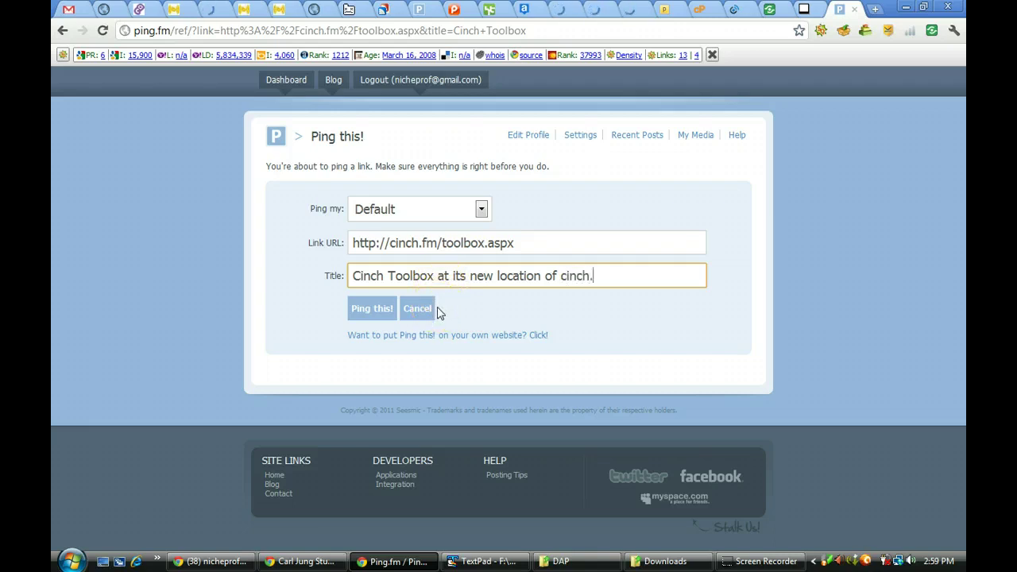
pyautogui.write('fm')
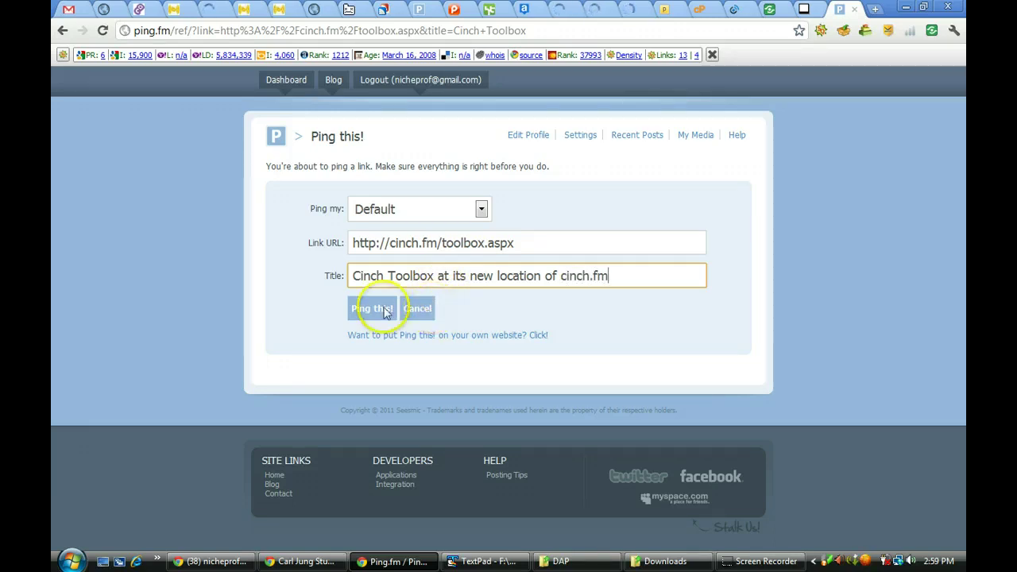
pyautogui.click(358, 311)
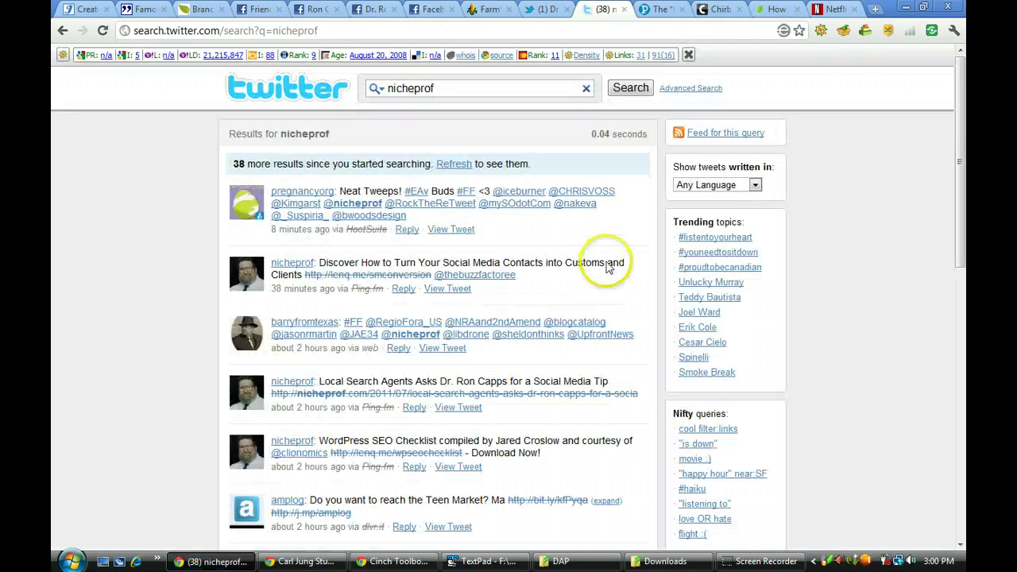
# Rerun the Twitter account search until the new post appears, then return to the Cinch Toolbox window.
pyautogui.click(630, 93)
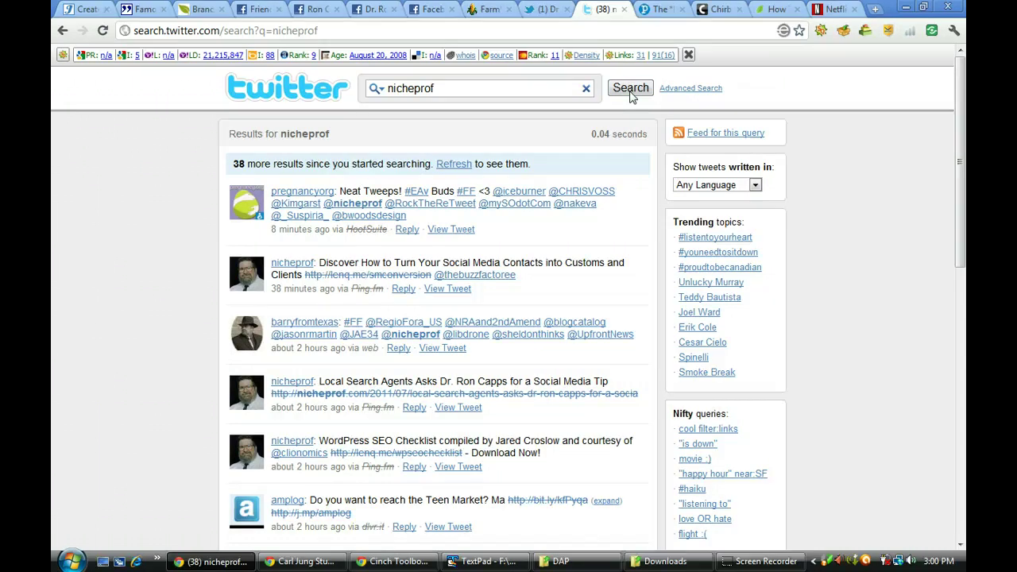
pyautogui.click(630, 90)
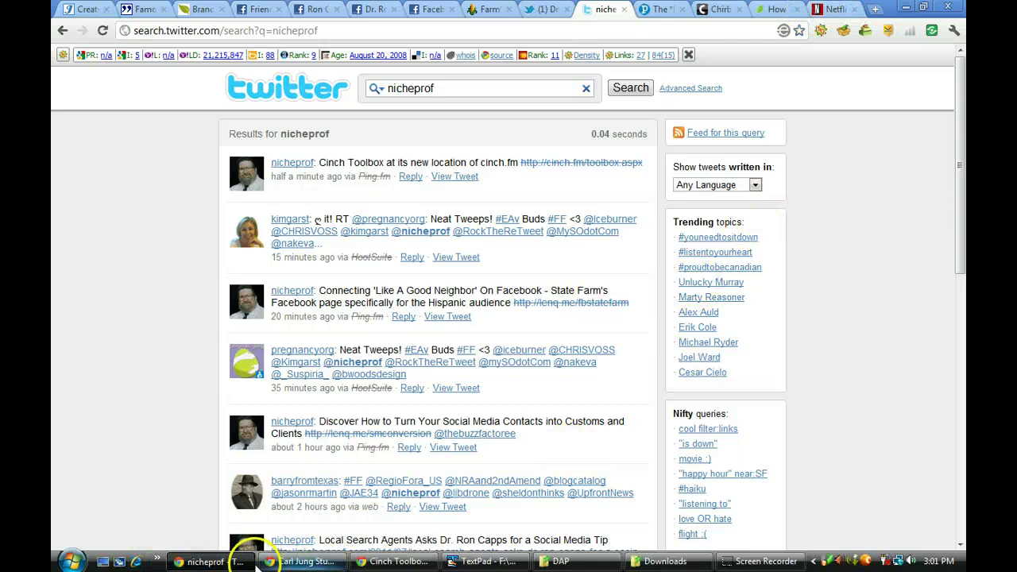
pyautogui.click(395, 563)
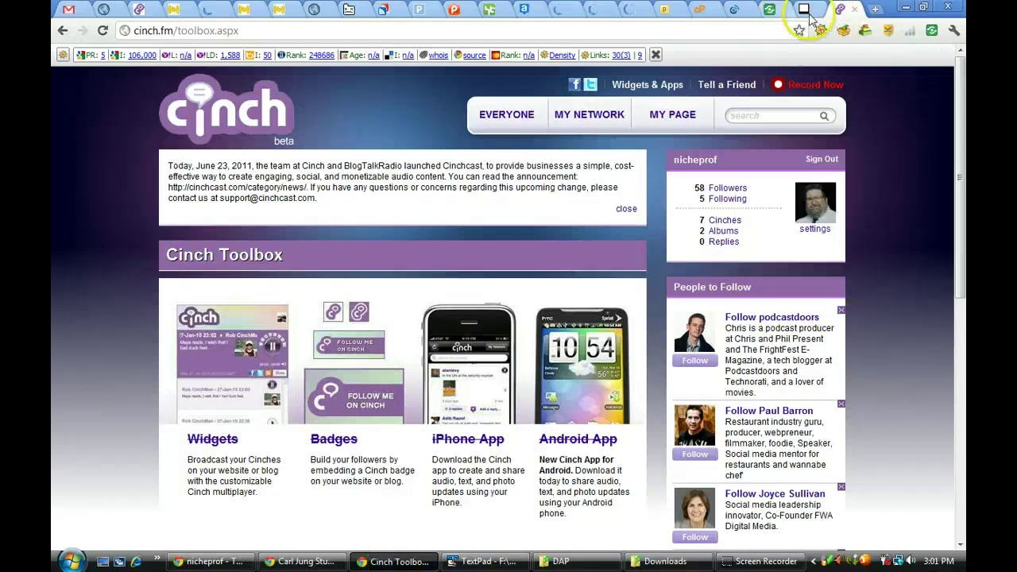
# Return to the Shareaholic Services page and open the sharing menu to check the new order.
pyautogui.click(769, 10)
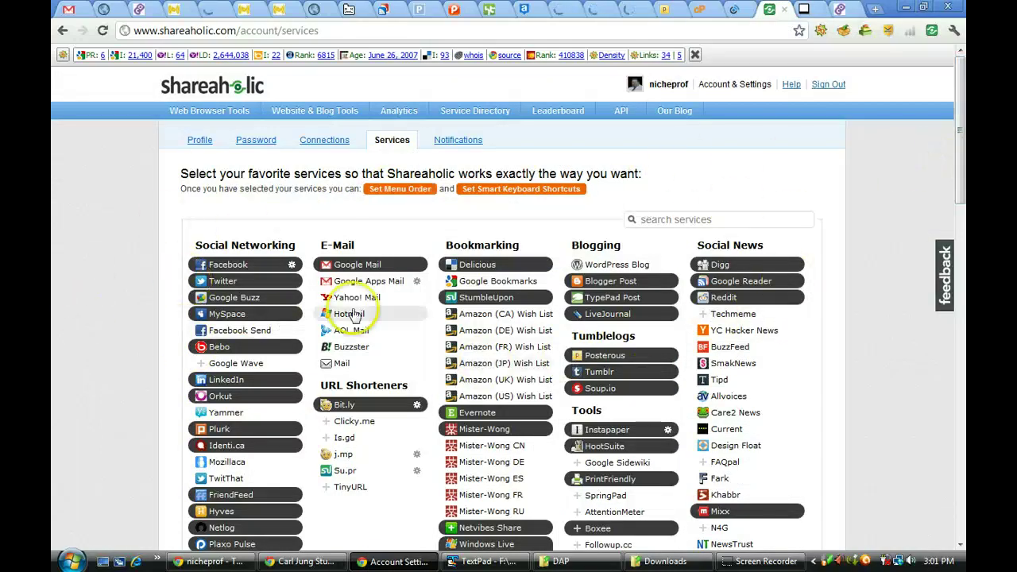
pyautogui.click(934, 34)
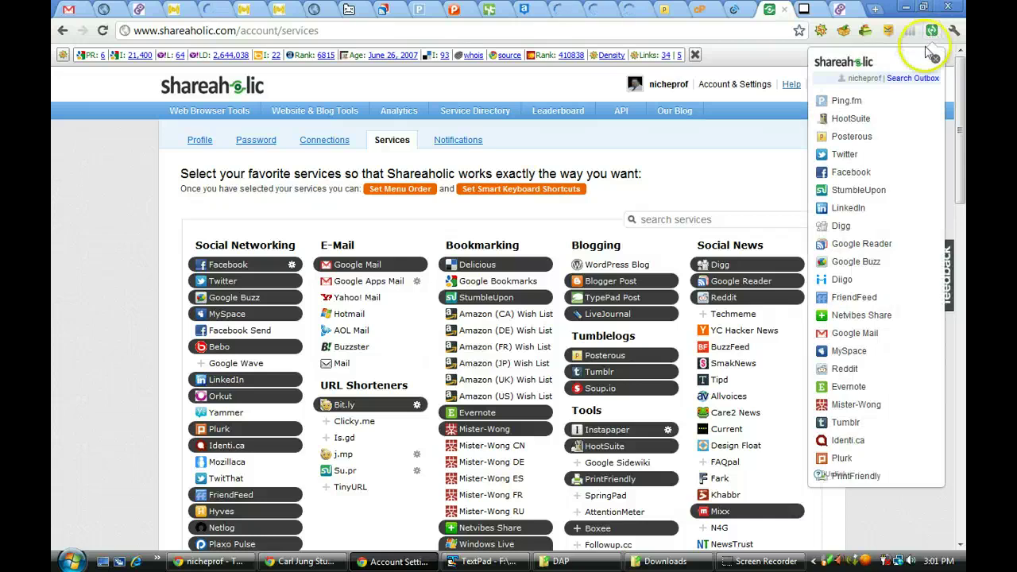